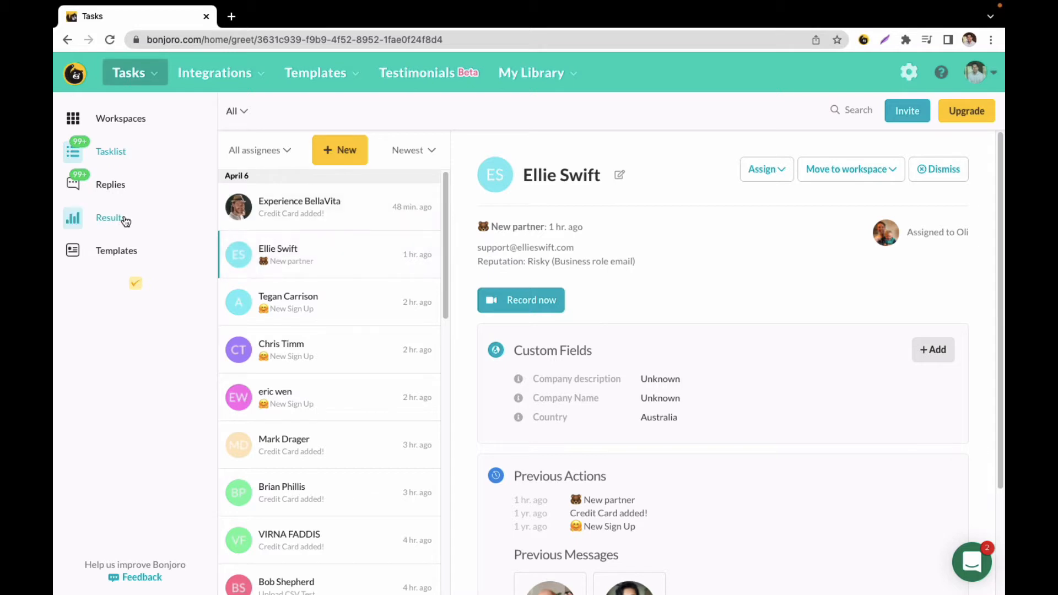
- Open the results and review the 30-day snapshot of video delivery, opens, views, likes, clicks and replies per sender
left_click(125, 219)
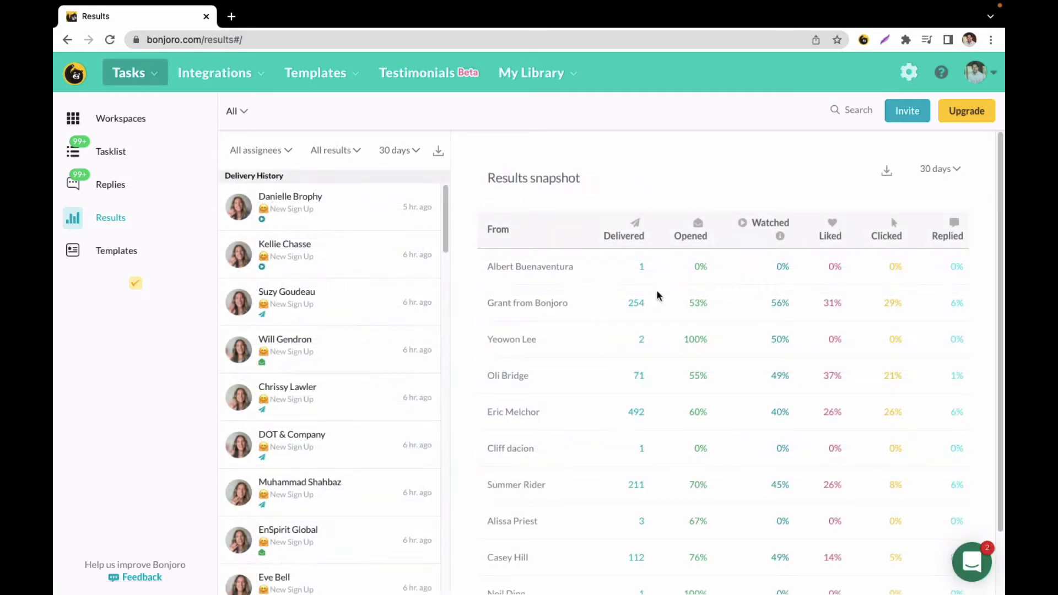
scroll(573, 353, "down", 2)
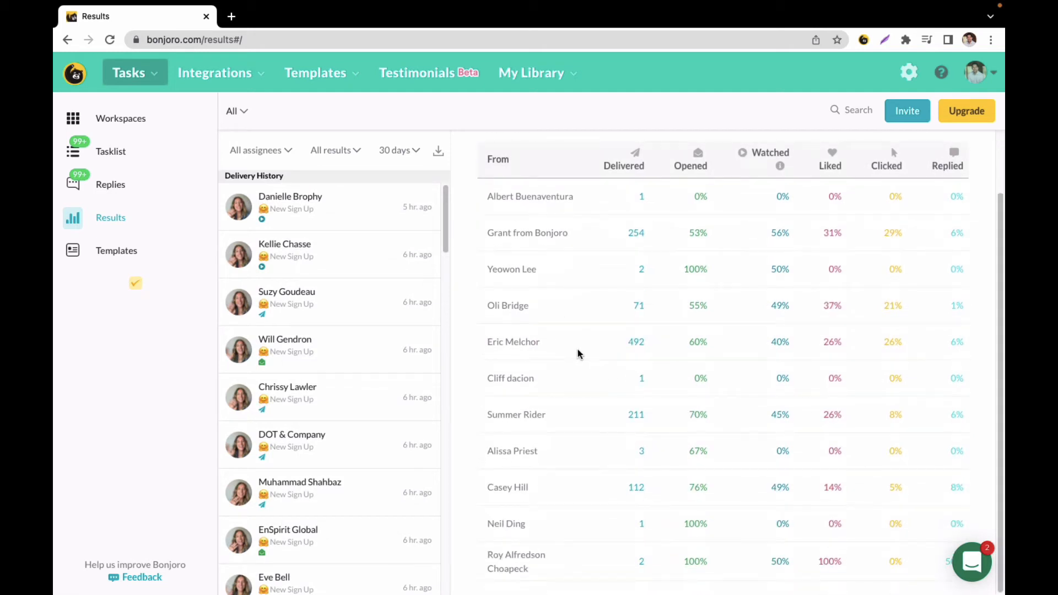
scroll(582, 347, "up", 2)
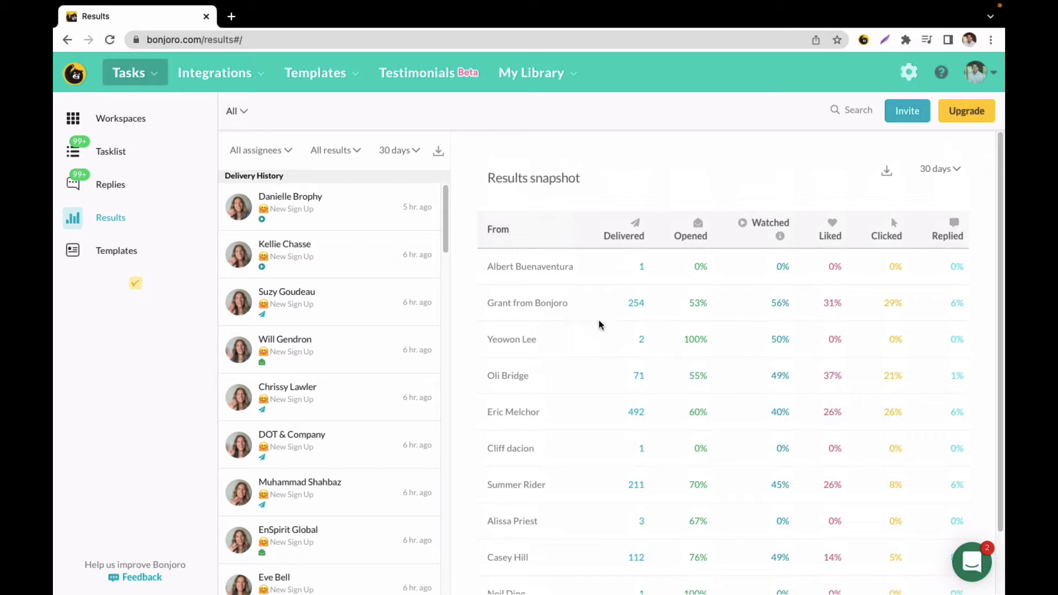
- Create a new message template and choose its template type
left_click(322, 80)
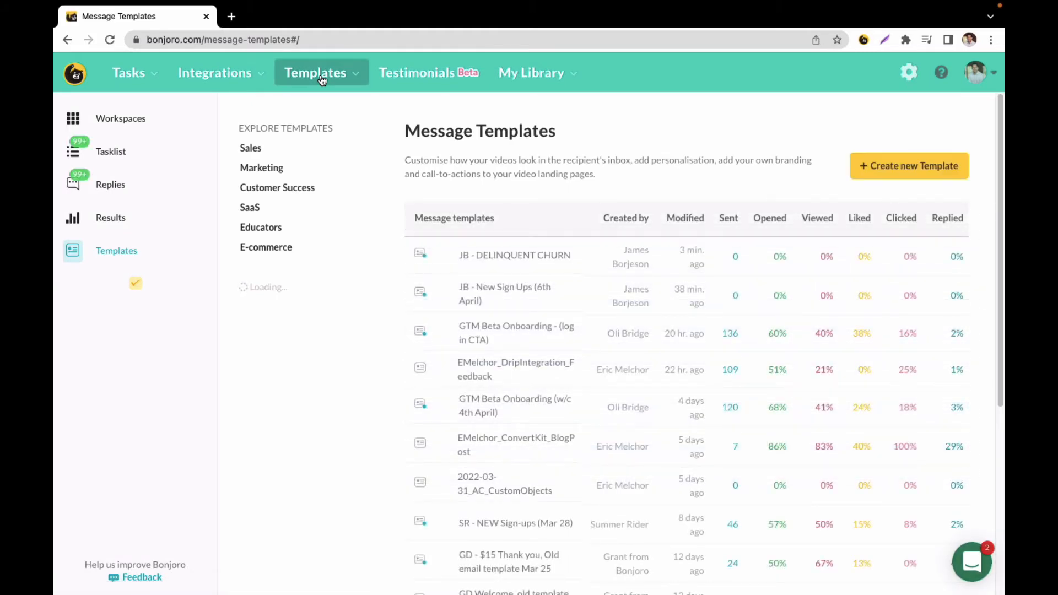
left_click(911, 167)
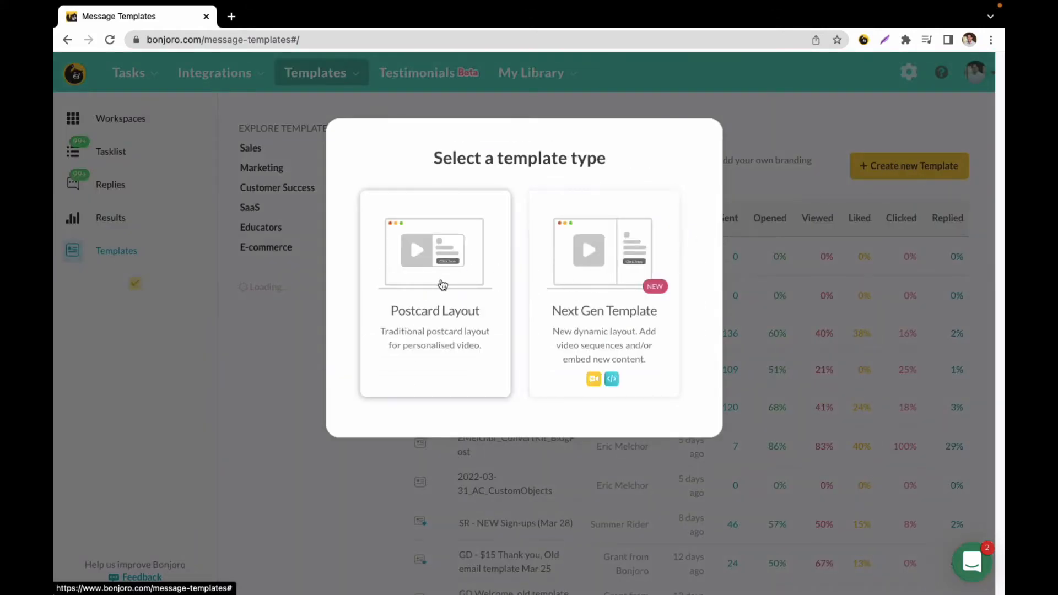
left_click(604, 275)
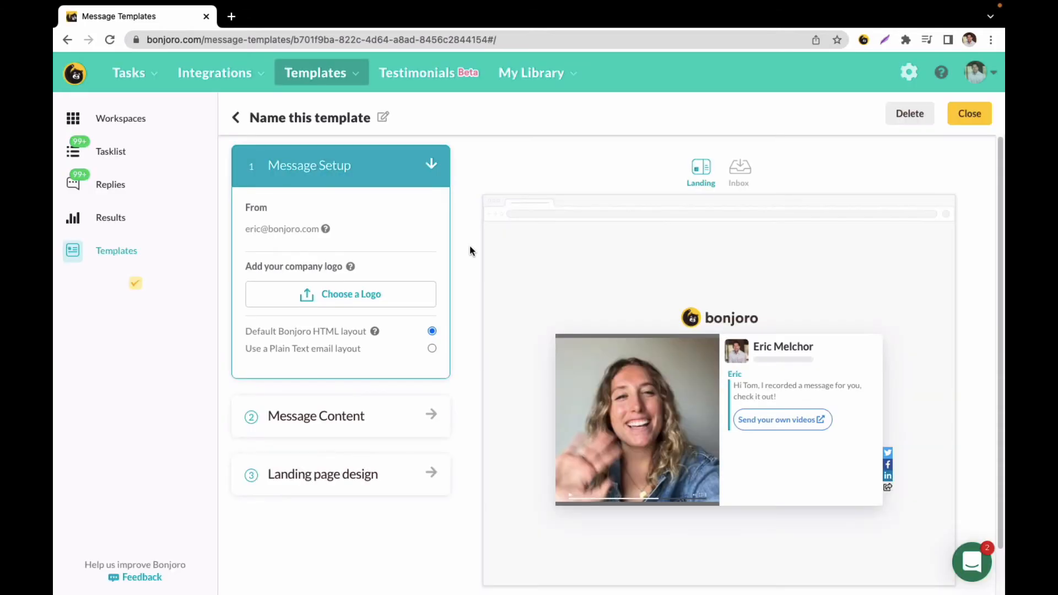
- Name the new template "Custom Object Campaign A"
left_click(383, 118)
left_click(432, 176)
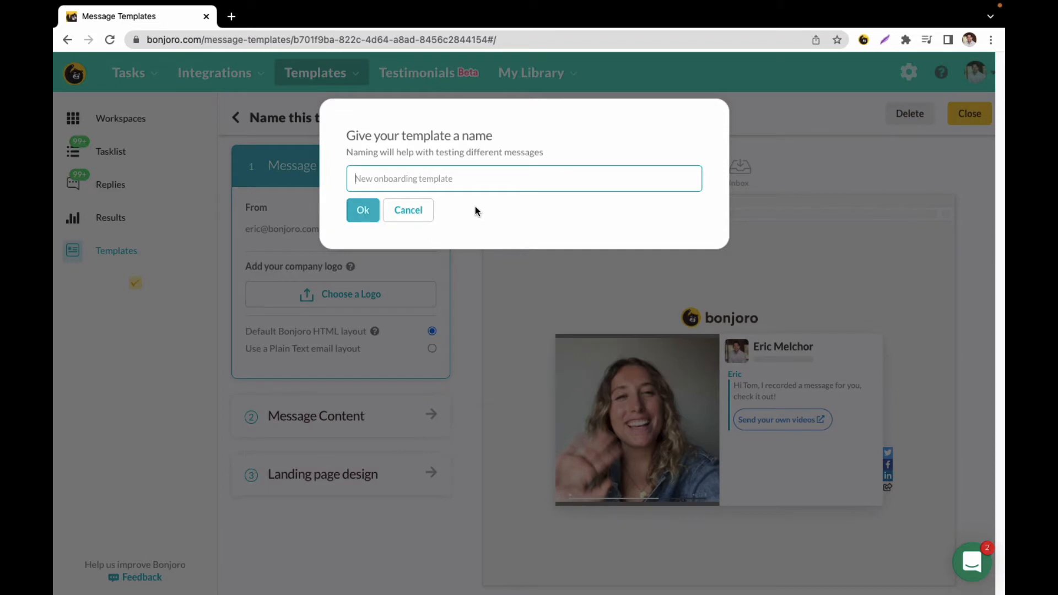
type("Custom Object Campaign A")
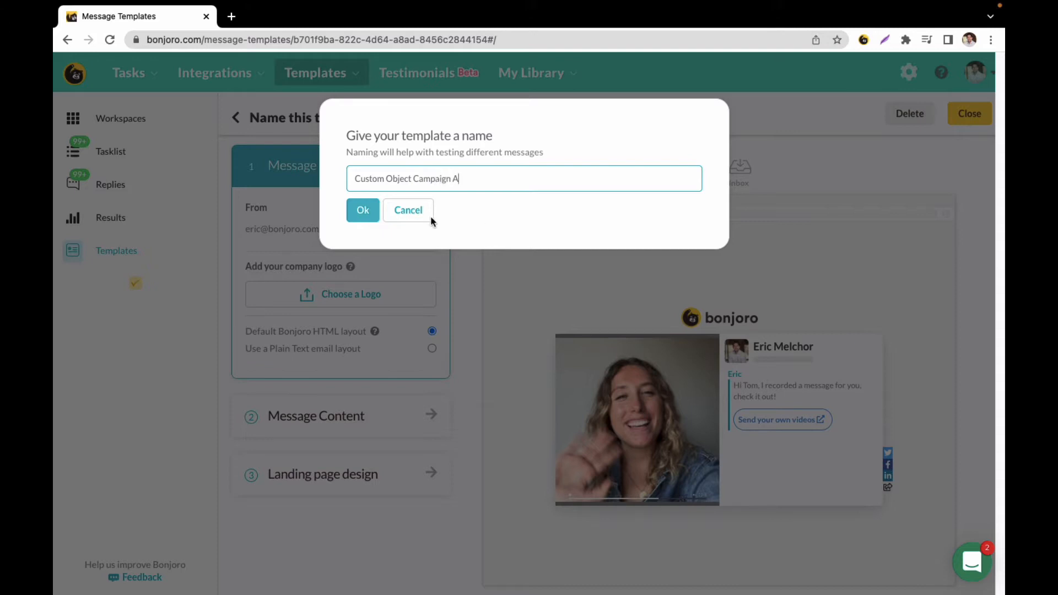
left_click(362, 211)
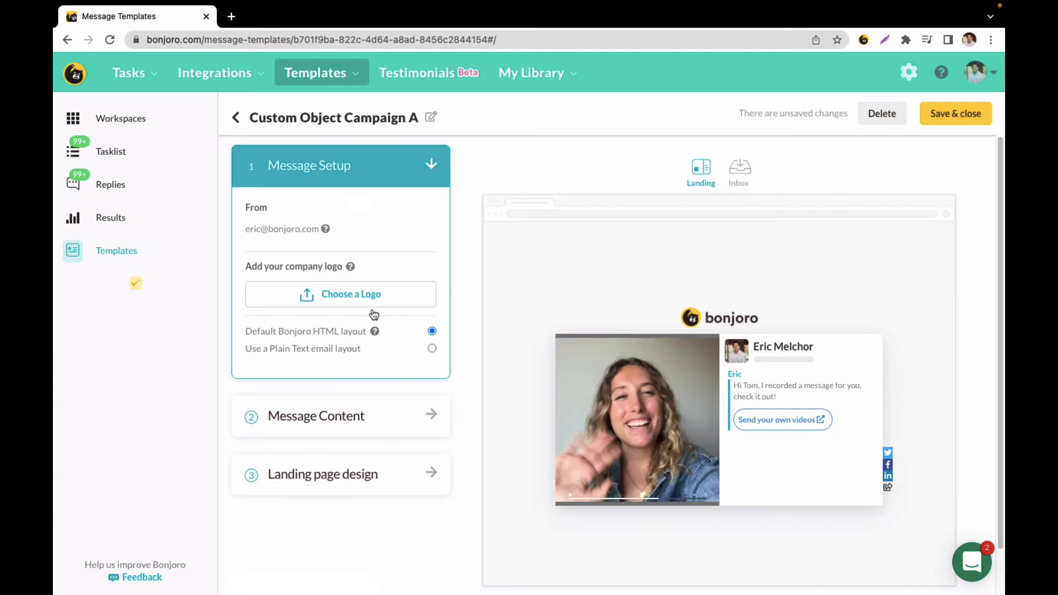
- Review the template's message content: its subject line, message text and call-to-action settings, leaving them as they are
left_click(368, 425)
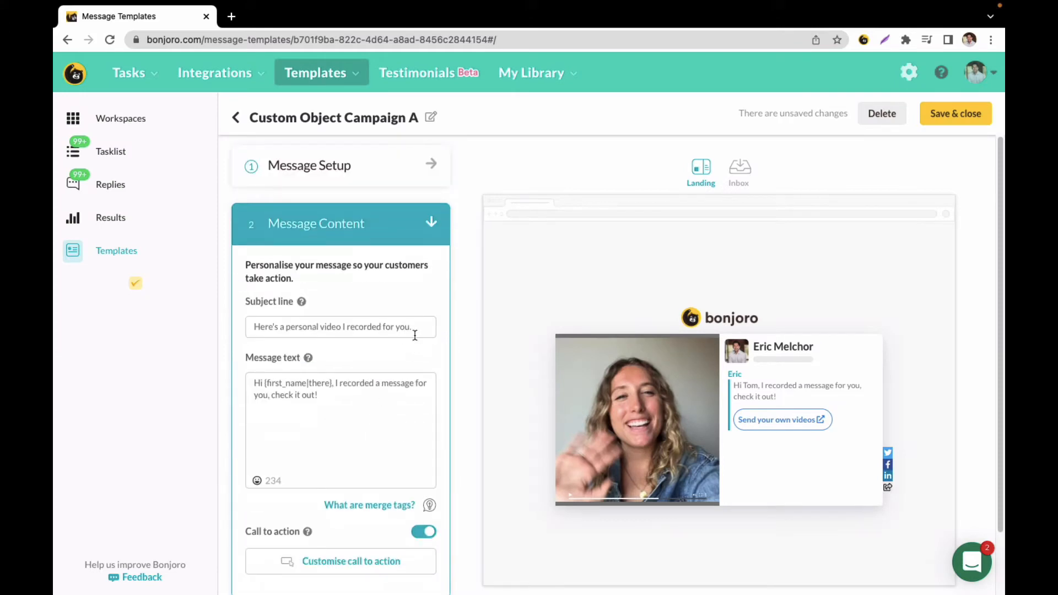
left_click_drag(414, 331, 252, 321)
left_click_drag(340, 401, 249, 380)
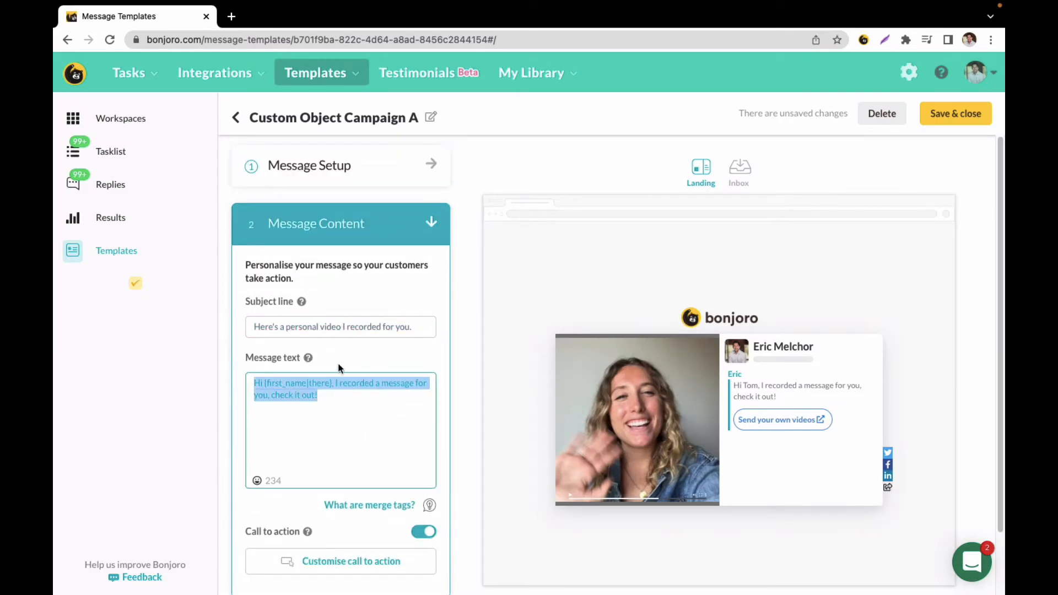
scroll(352, 430, "down", 2)
left_click(337, 489)
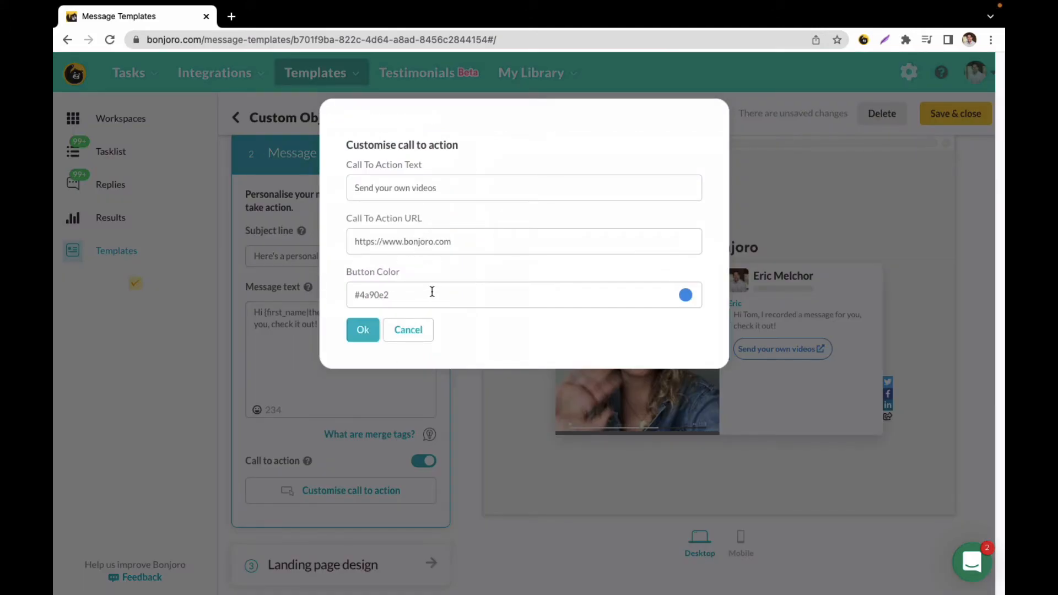
left_click(408, 330)
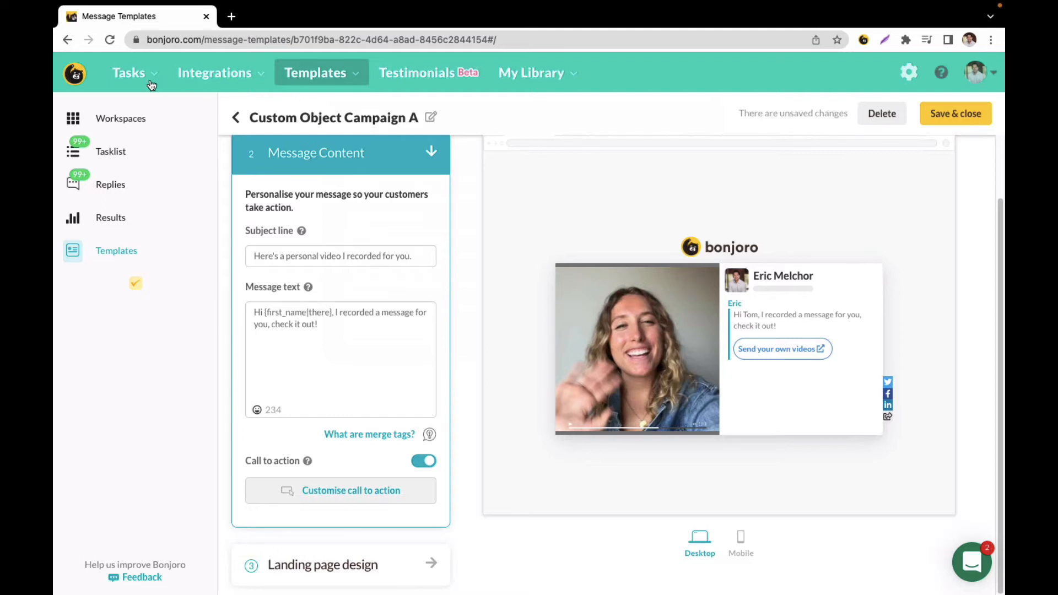
mouse_move(152, 79)
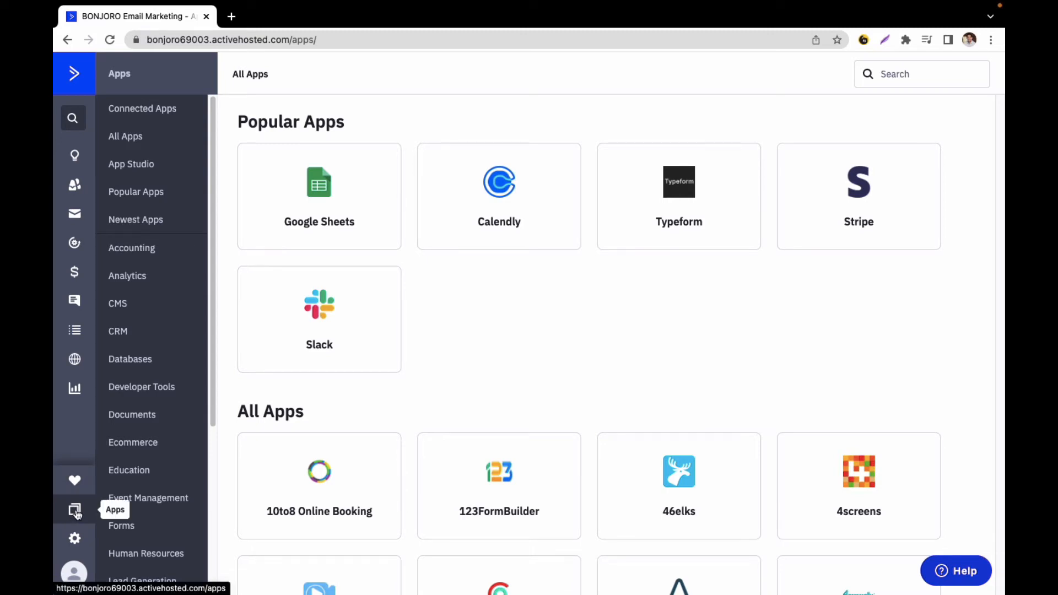
- Search the ActiveCampaign apps for "bonjoro" and open the Bonjoro app to check its connected account
left_click(891, 77)
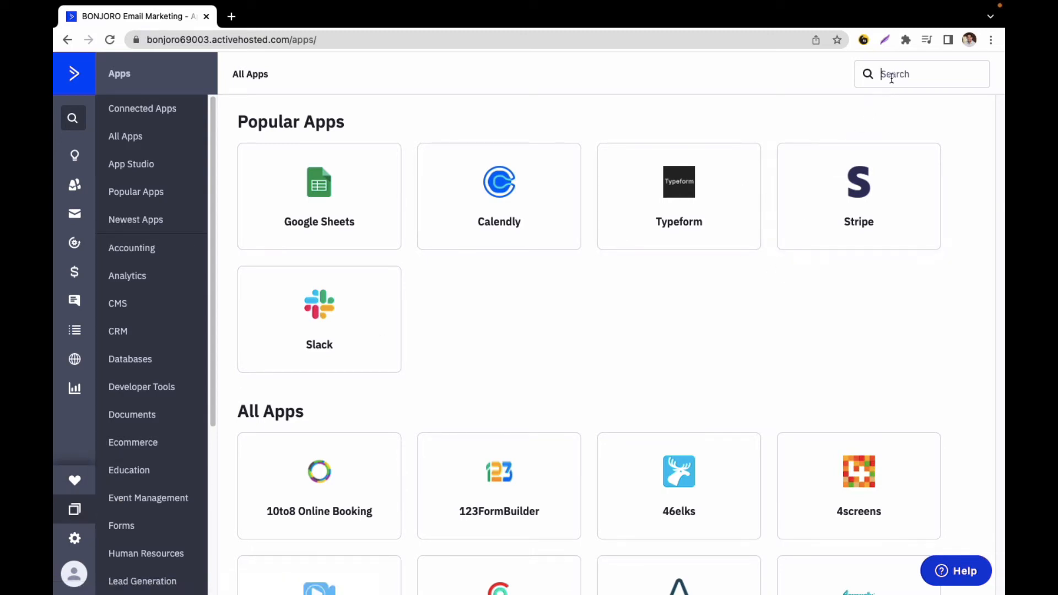
type("bonjoro")
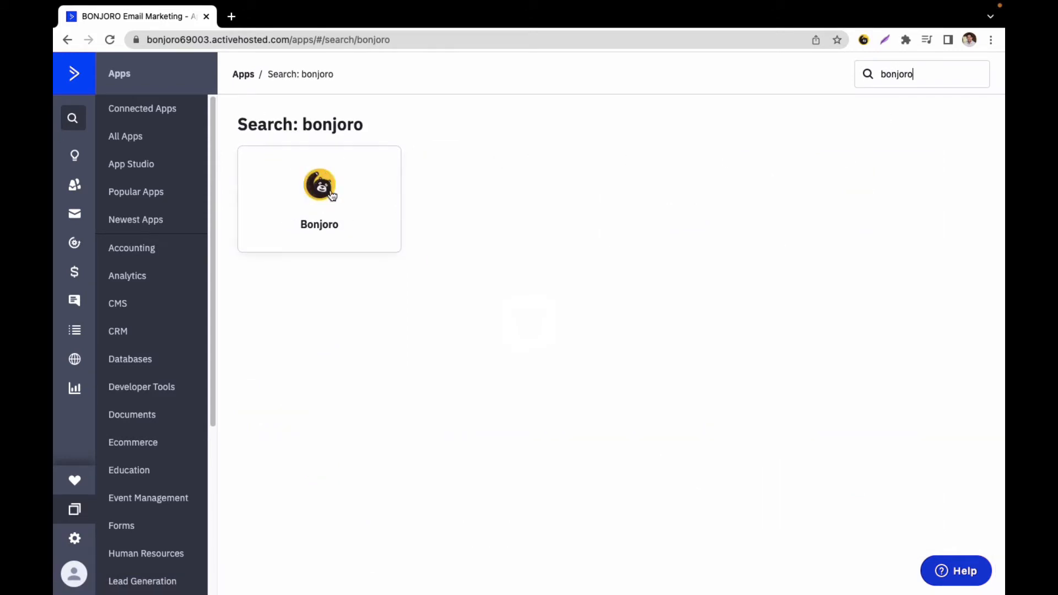
left_click(332, 196)
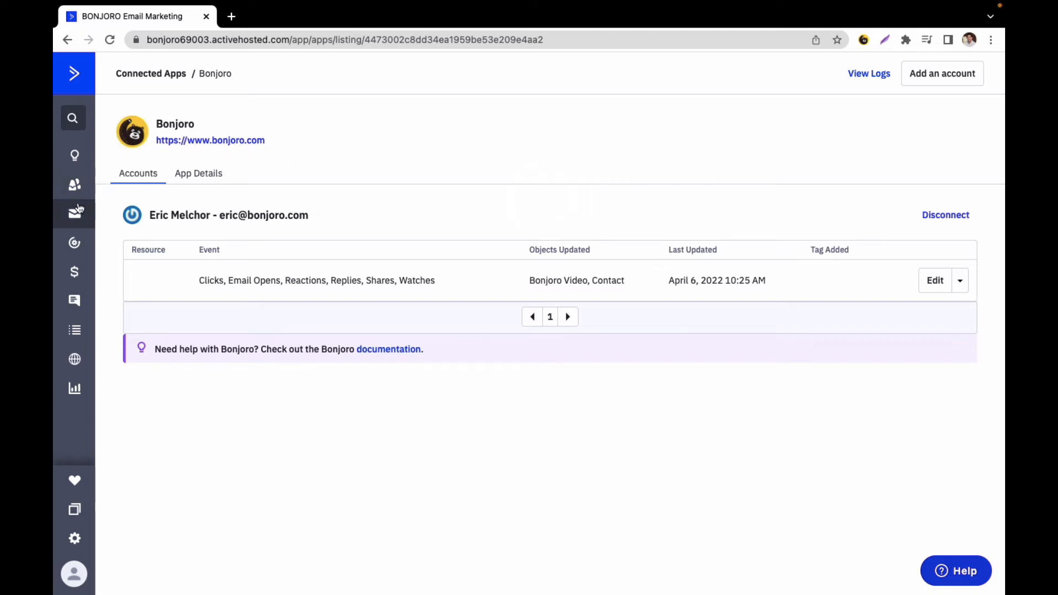
- Create a new automation using the Start from Scratch recipe
left_click(77, 243)
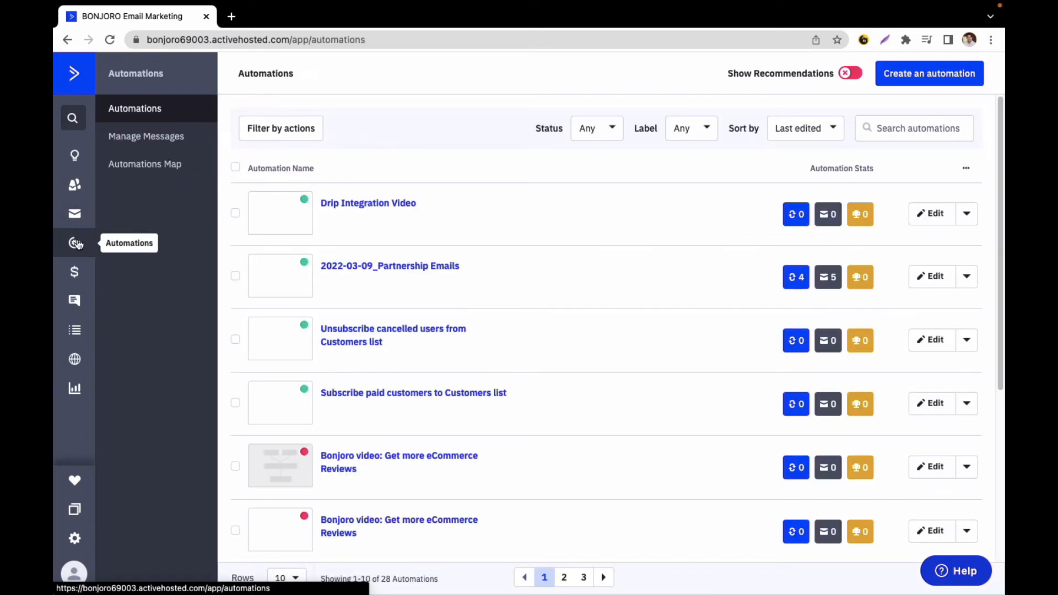
left_click(925, 77)
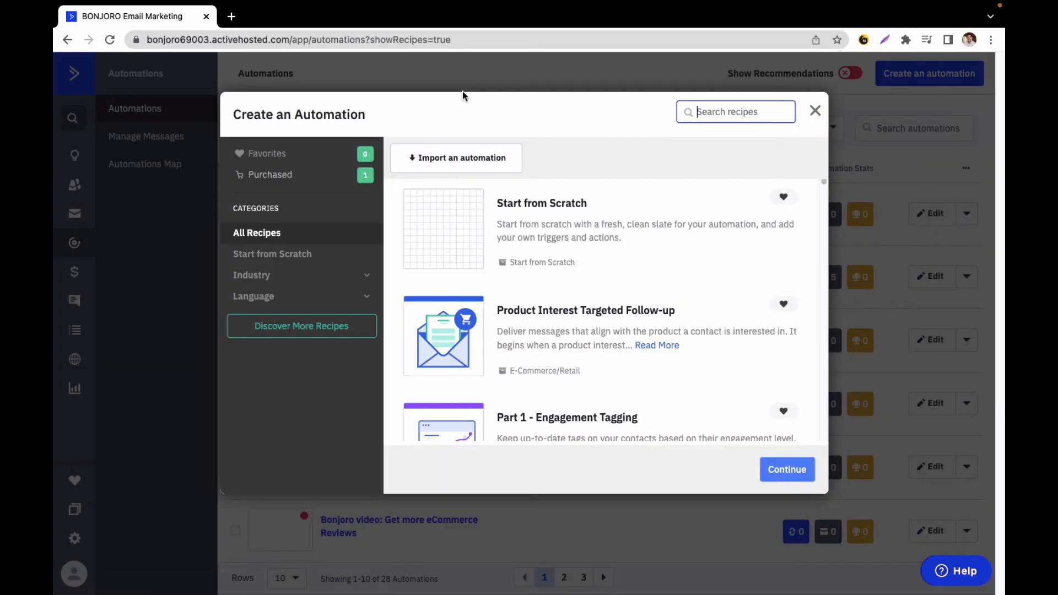
left_click(440, 231)
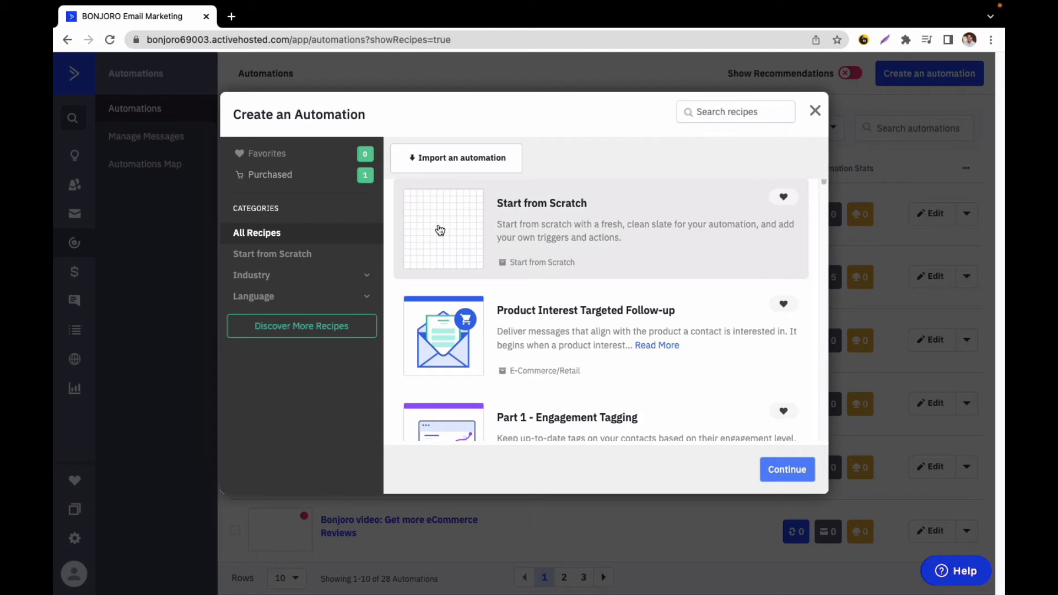
left_click(788, 470)
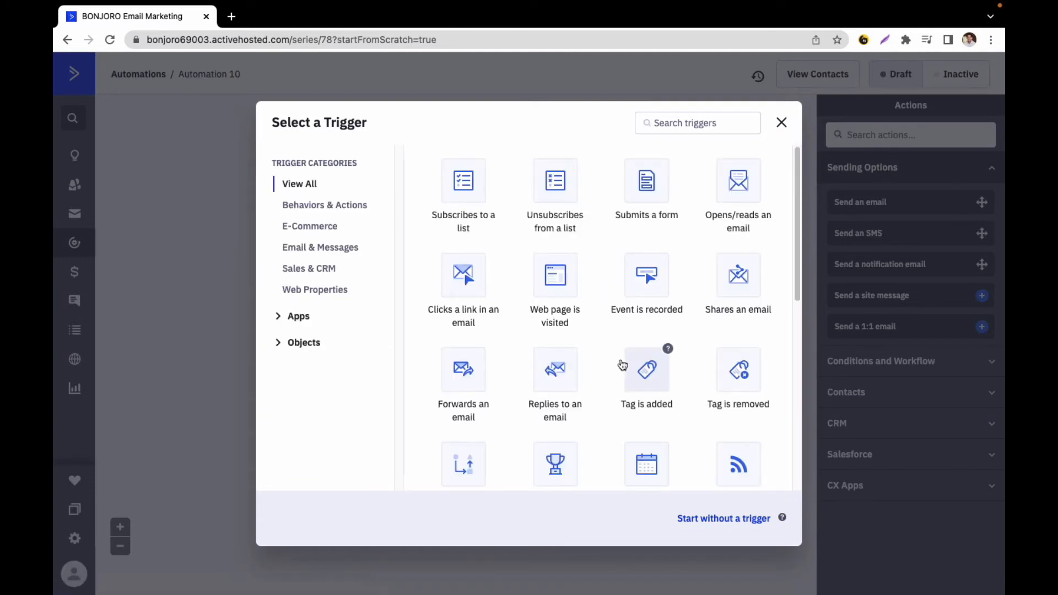
- Choose the Bonjoro app's "Bonjoro Video is updated" start trigger and restrict it to segmented Bonjoro videos
left_click(298, 316)
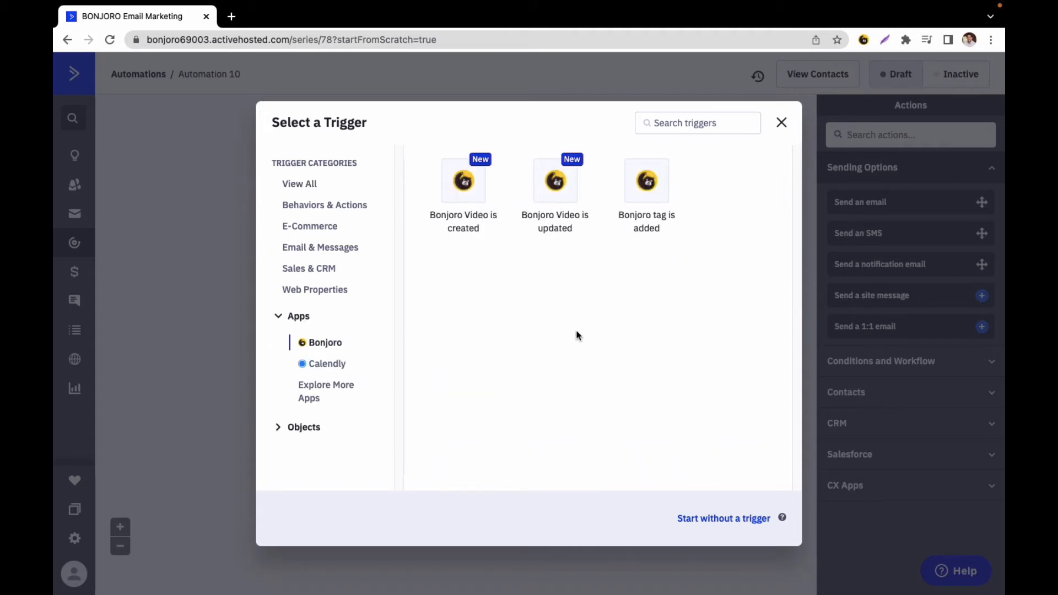
left_click(558, 190)
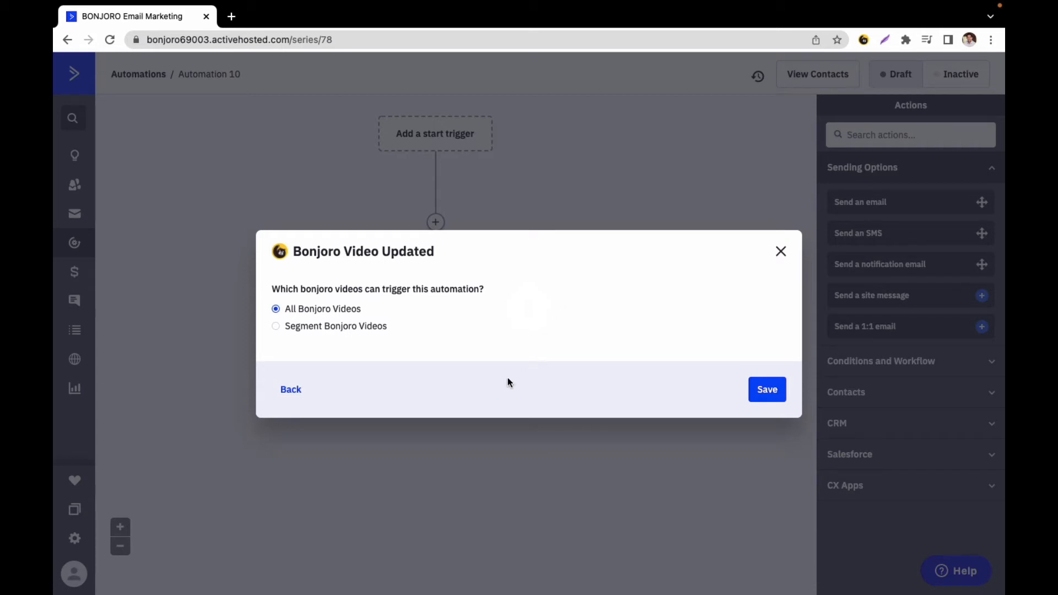
left_click(276, 327)
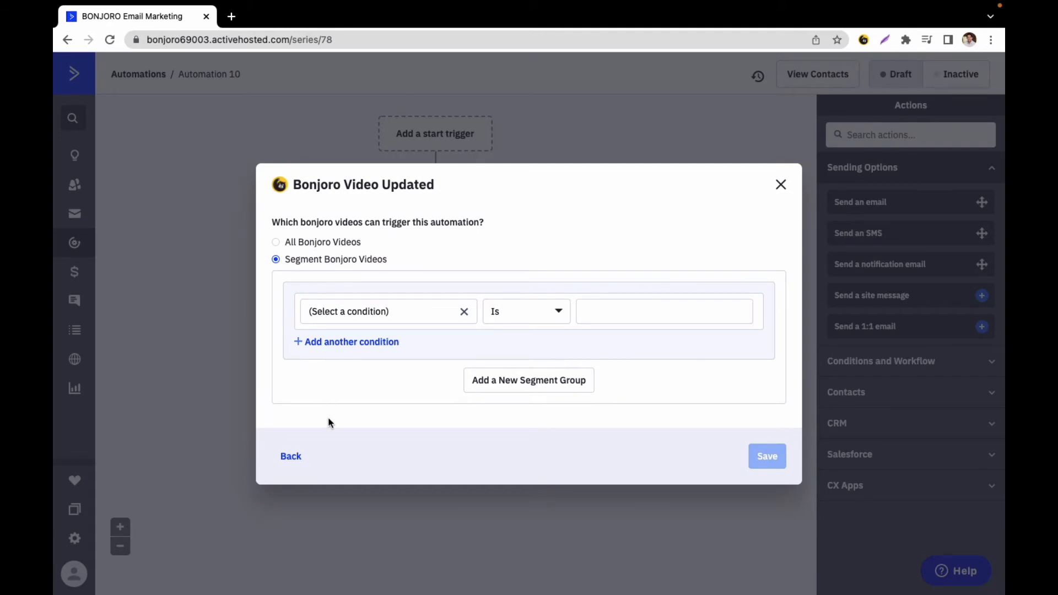
- Set the first segment condition to Message template Is "Custom Object Campaign A"
left_click(422, 318)
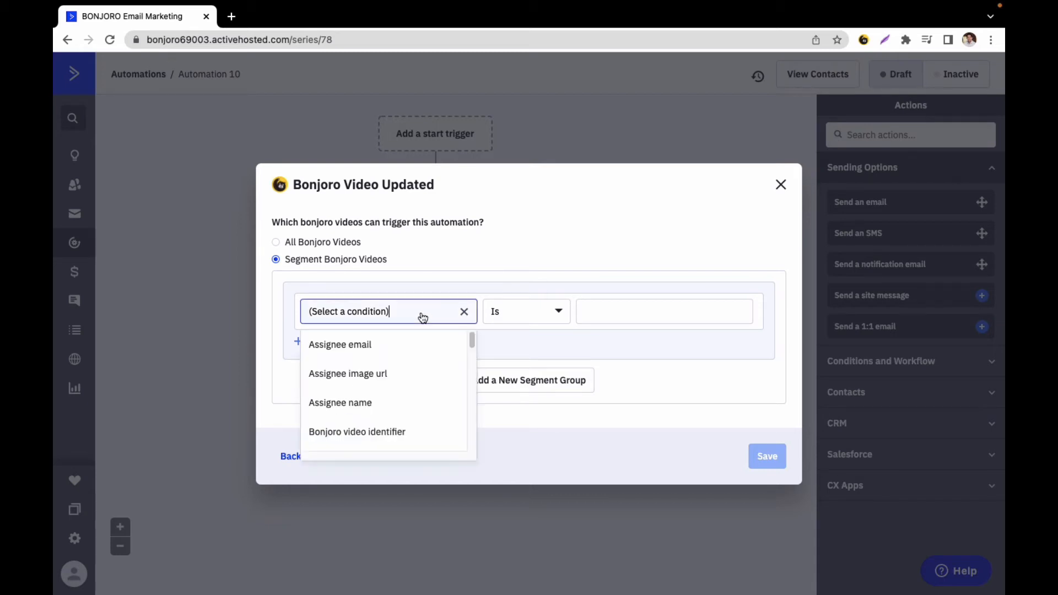
left_click_drag(471, 342, 477, 385)
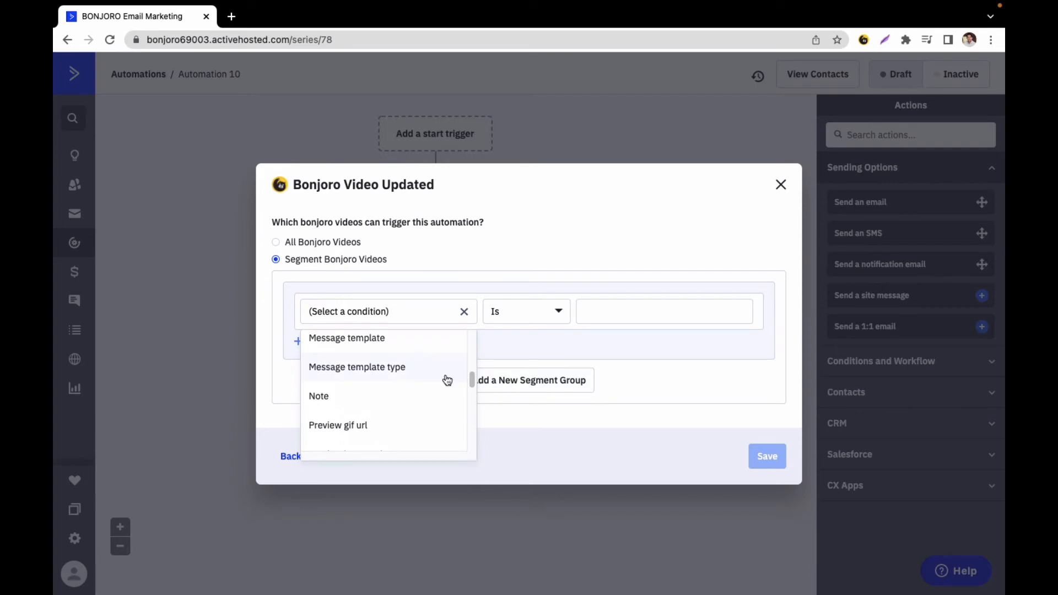
left_click(372, 339)
left_click(608, 314)
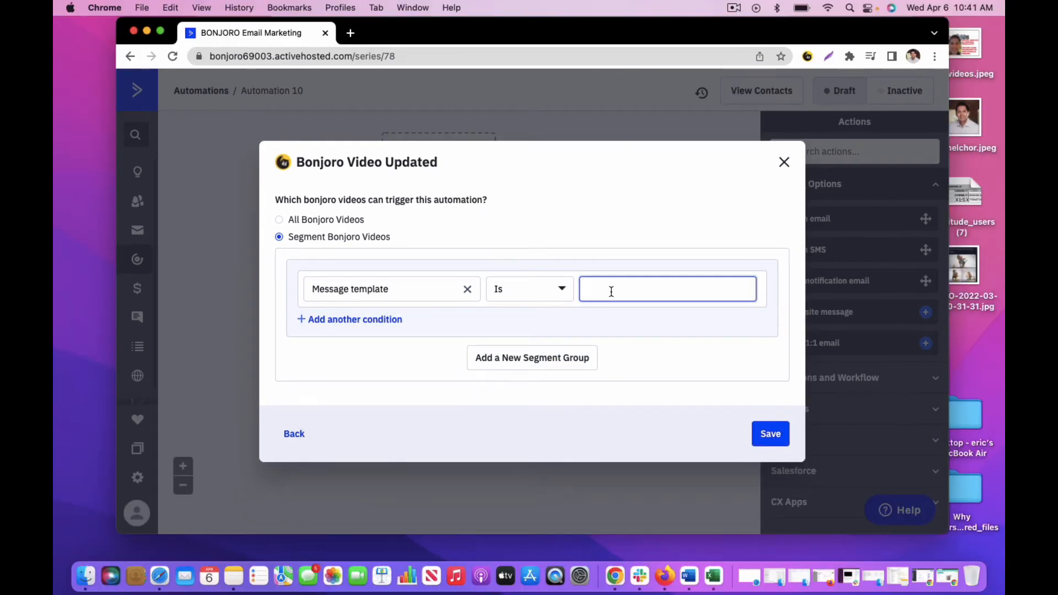
type("Custom Object Campaign A")
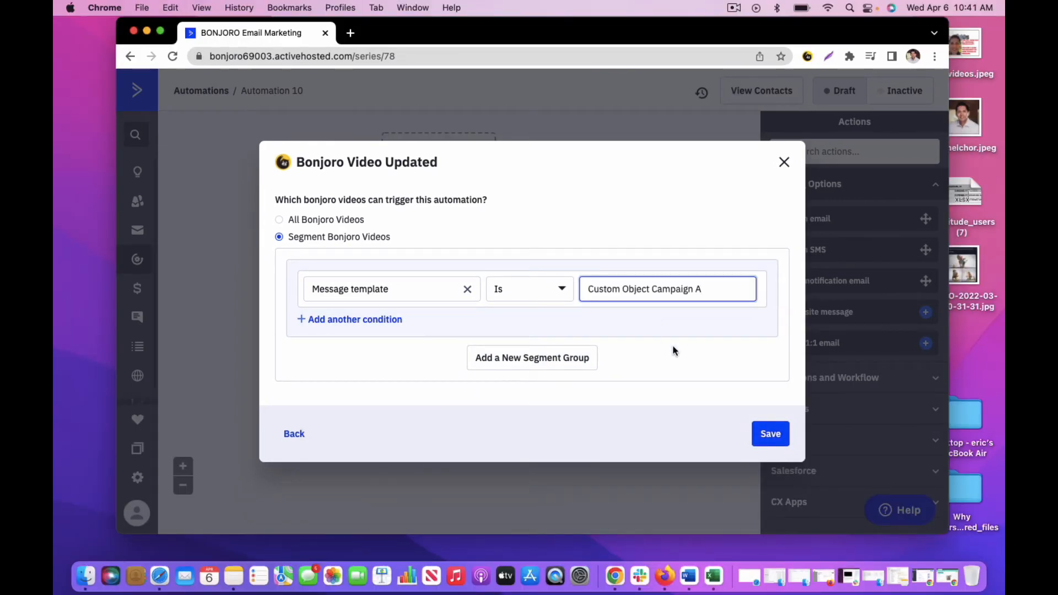
- Add a second condition to the segment group, joined with AND and based on Watch count
left_click(376, 320)
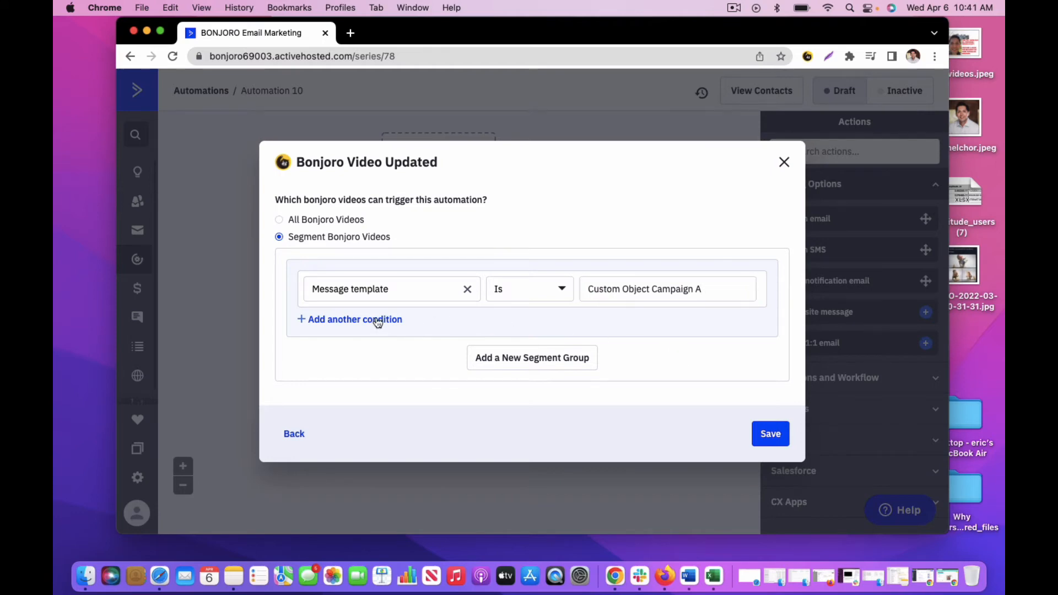
left_click(403, 322)
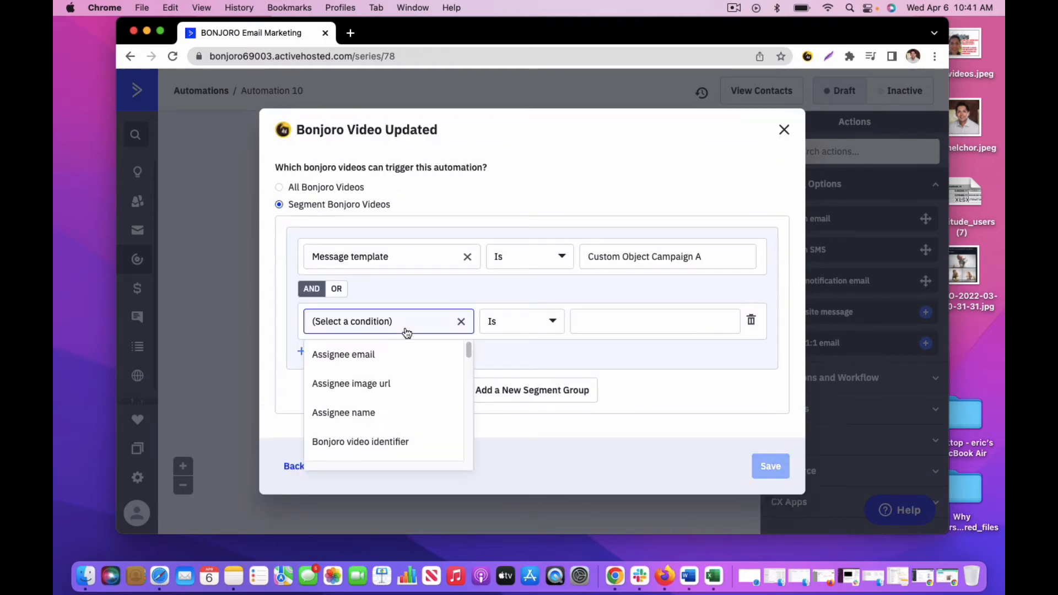
left_click_drag(469, 353, 469, 456)
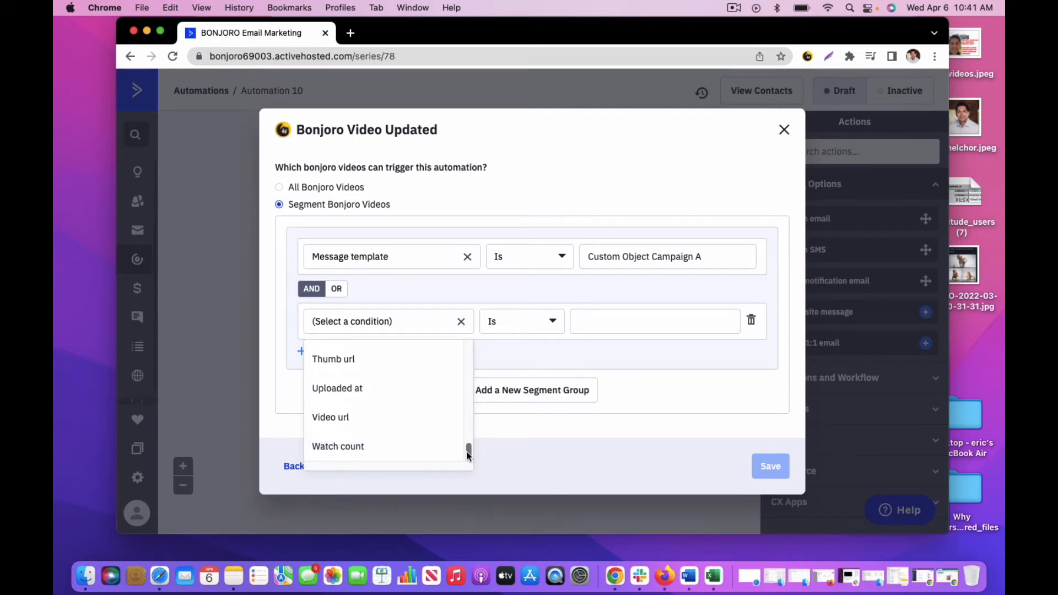
left_click(358, 446)
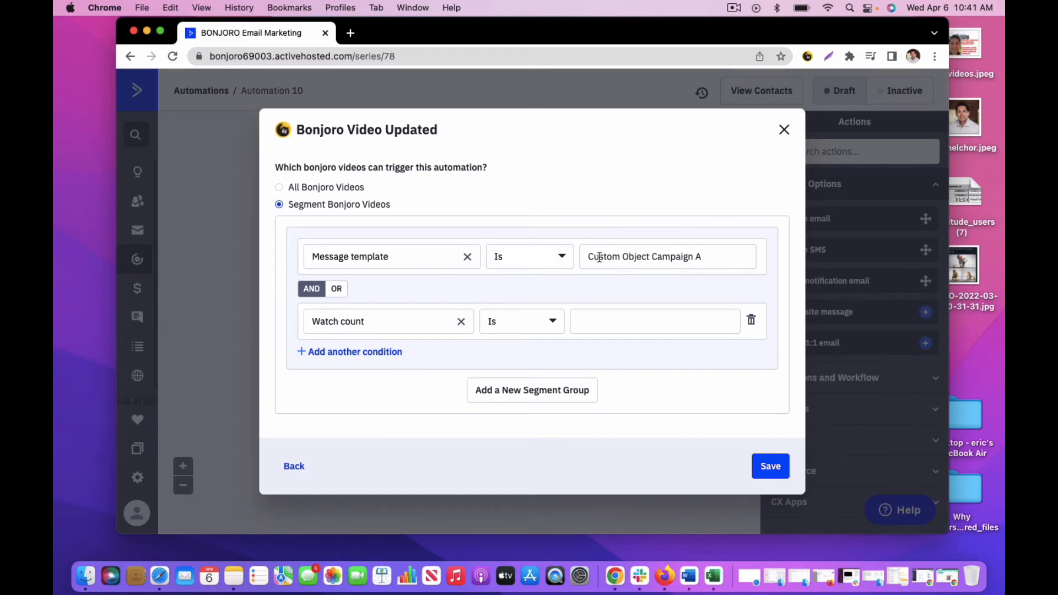
- Set the Watch count condition to Greater Than or Equal To 1 and save the Bonjoro video trigger
left_click_drag(714, 258, 567, 257)
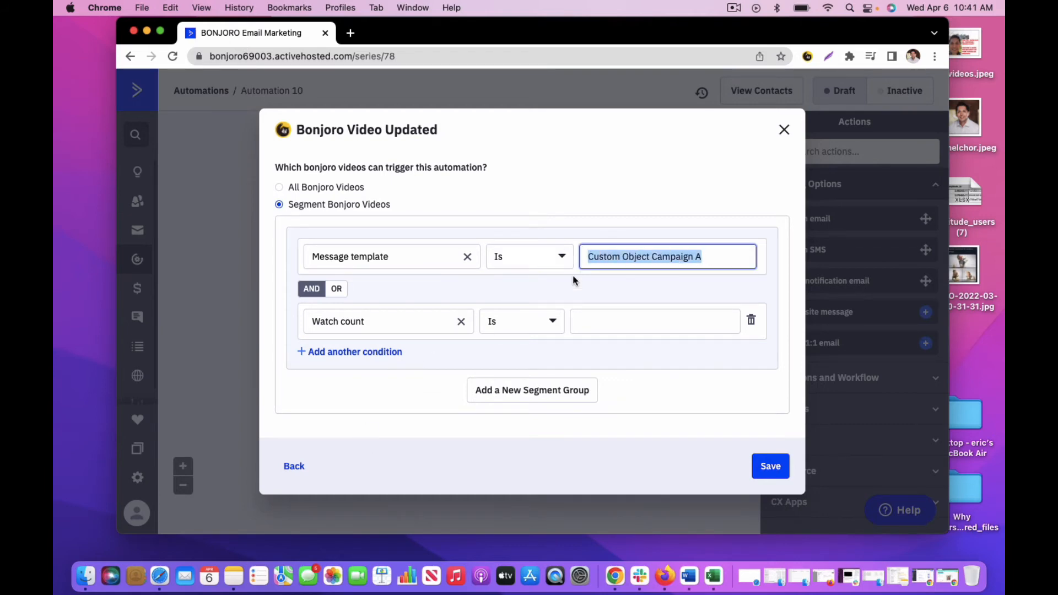
left_click(521, 328)
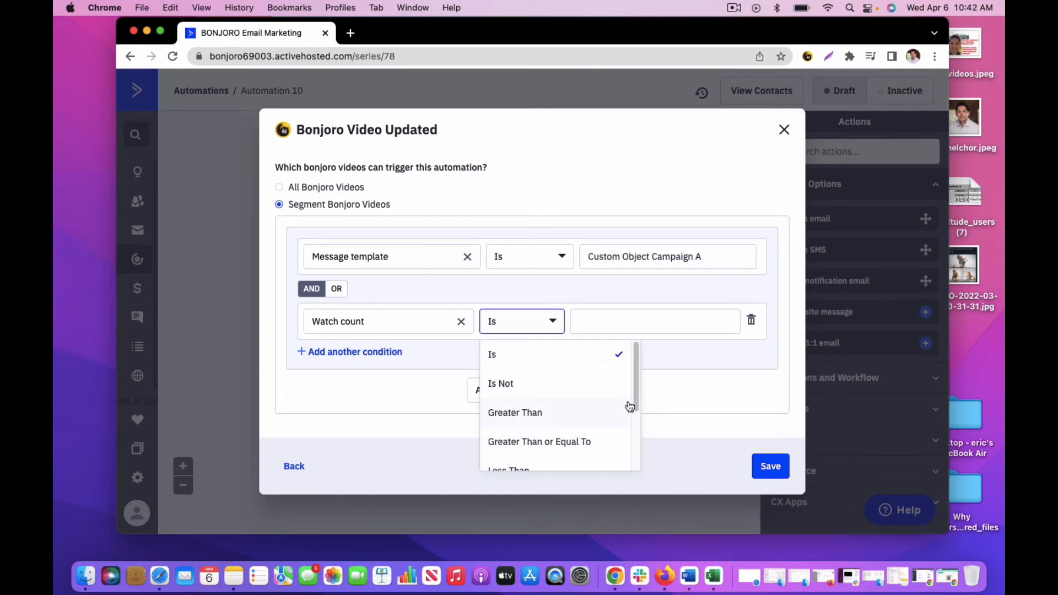
mouse_move(637, 398)
left_mouse_down()
mouse_move(634, 447)
mouse_move(640, 400)
left_mouse_up()
left_click(528, 434)
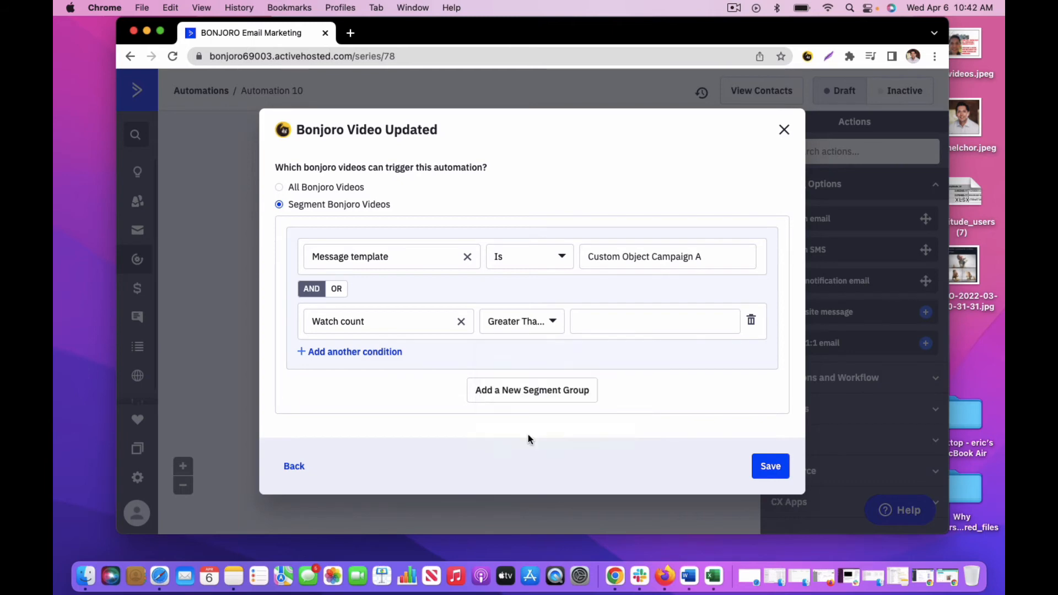
left_click(611, 318)
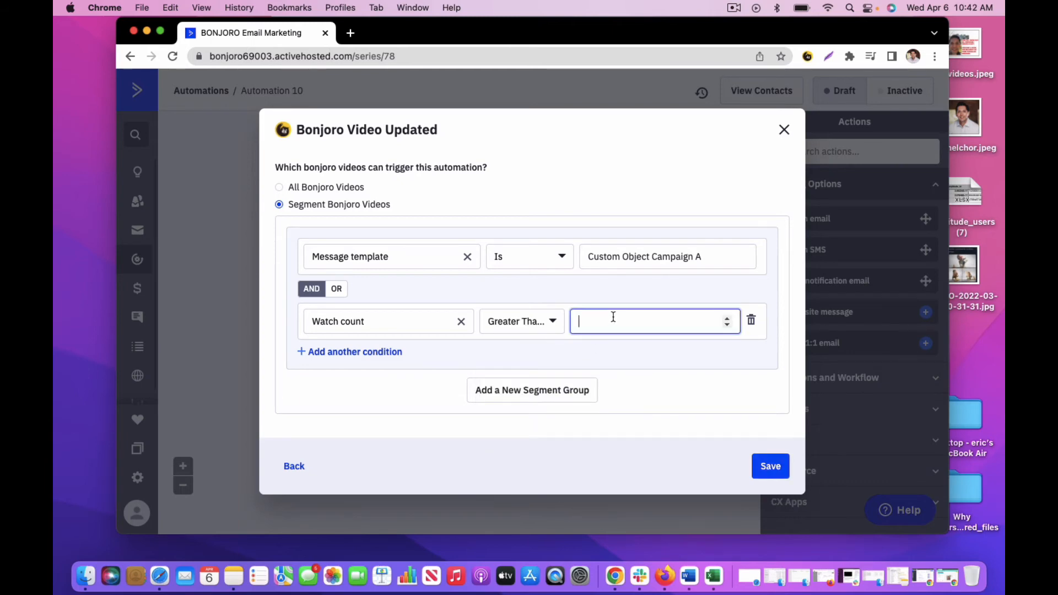
type("1")
left_click(617, 454)
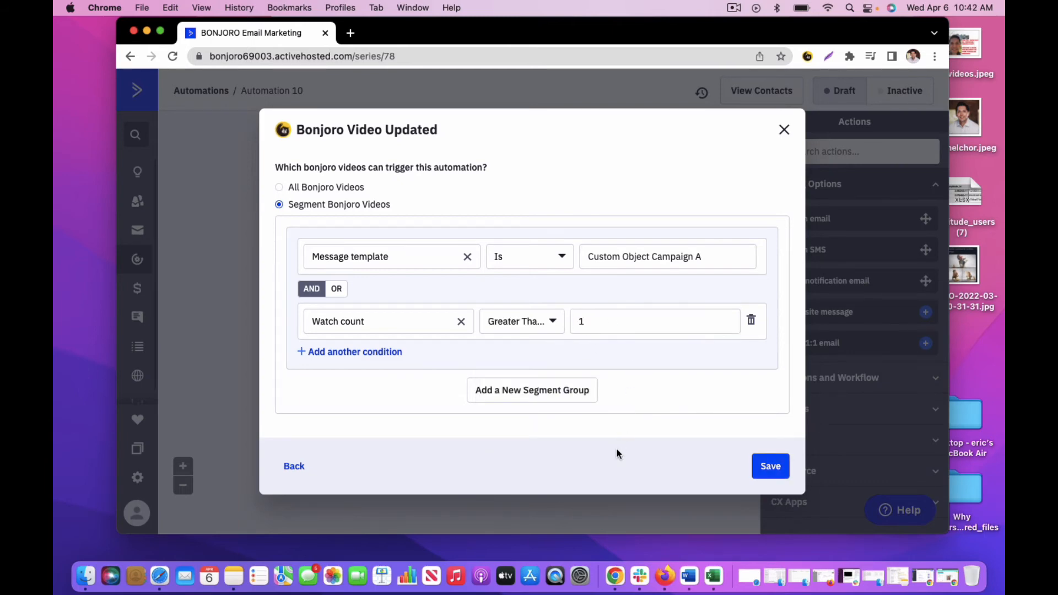
left_click(770, 465)
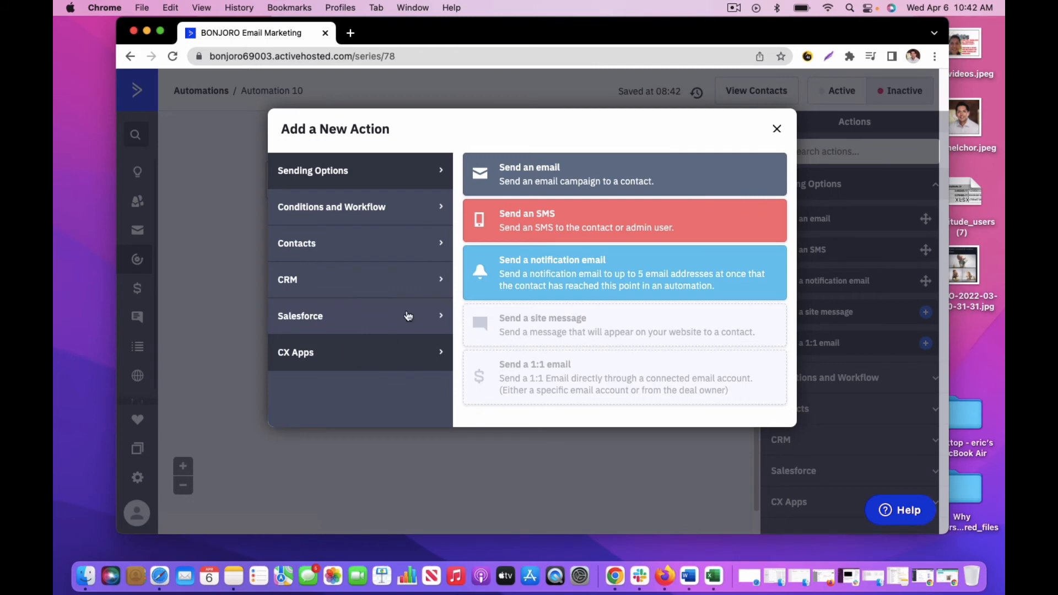
- Add a contact action that applies the tag "WatchACCustomObjectsVideo" after the trigger, and set the automation to active
left_click(401, 248)
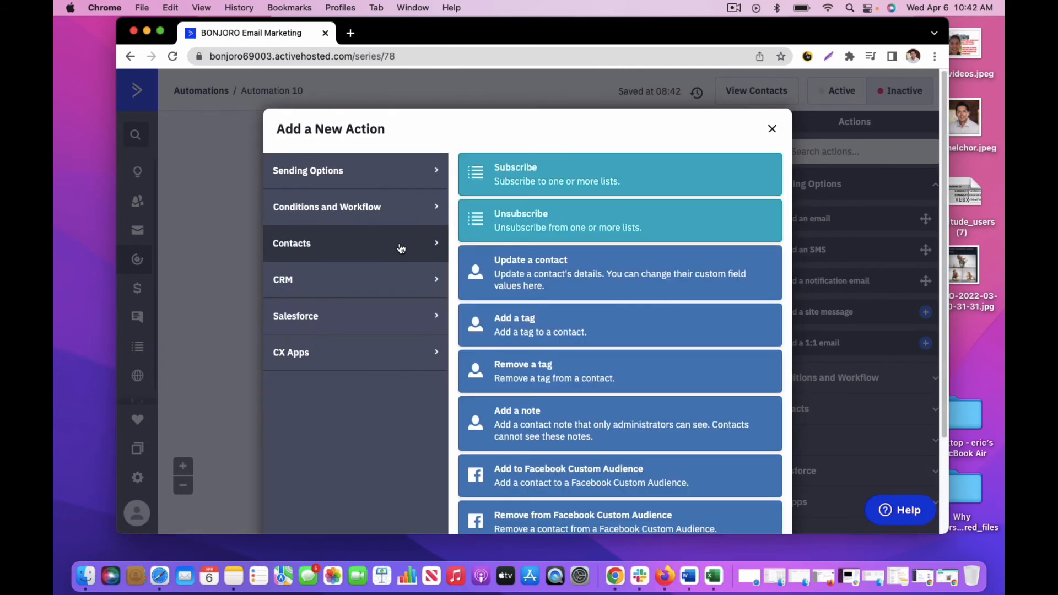
left_click(561, 327)
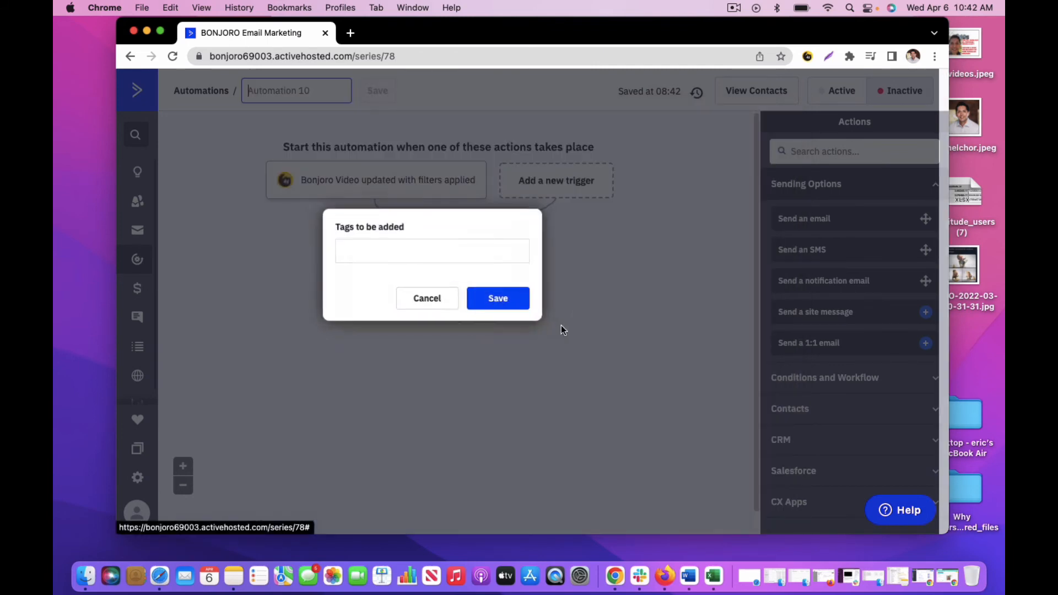
left_click(469, 251)
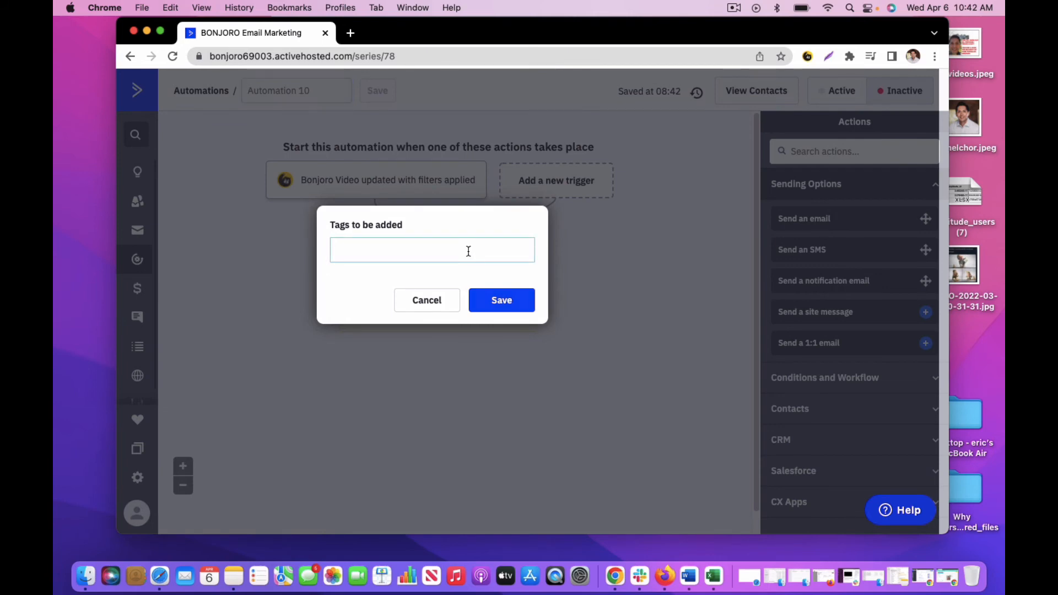
type("W")
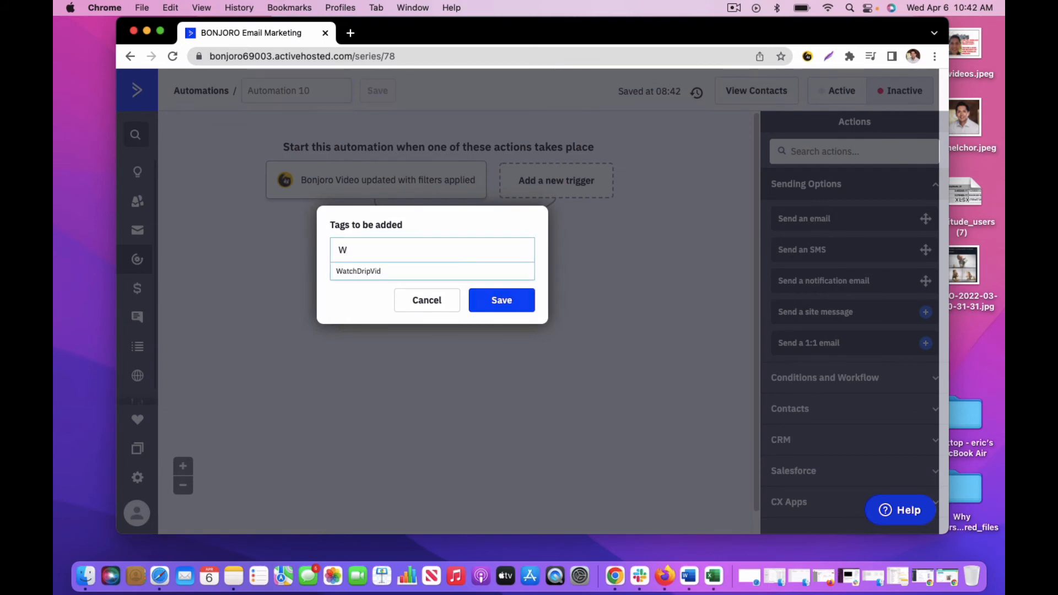
type("atchAC")
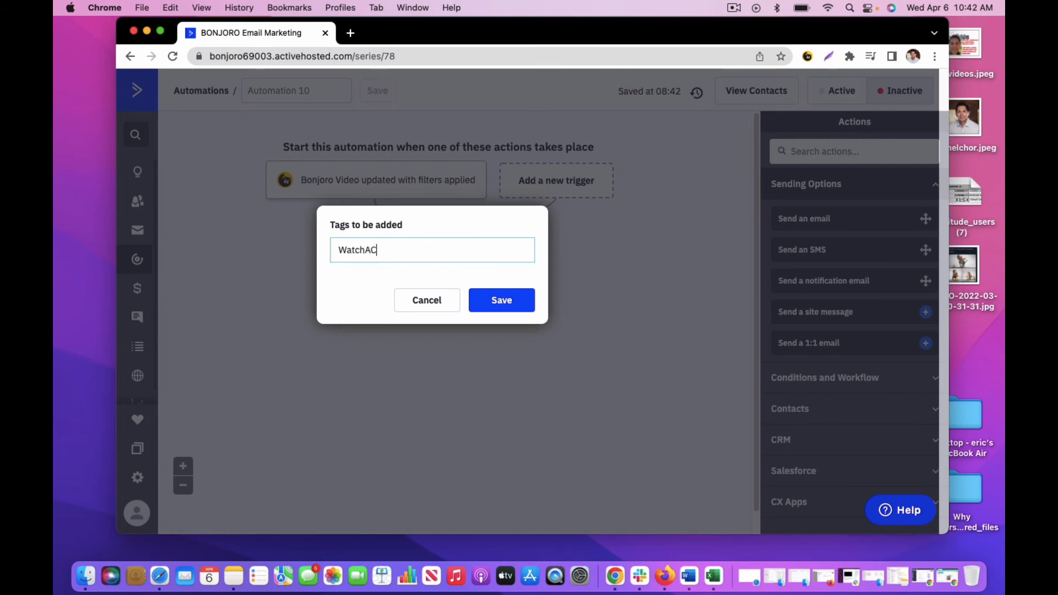
type("CustomObjectsVideo")
left_click(510, 296)
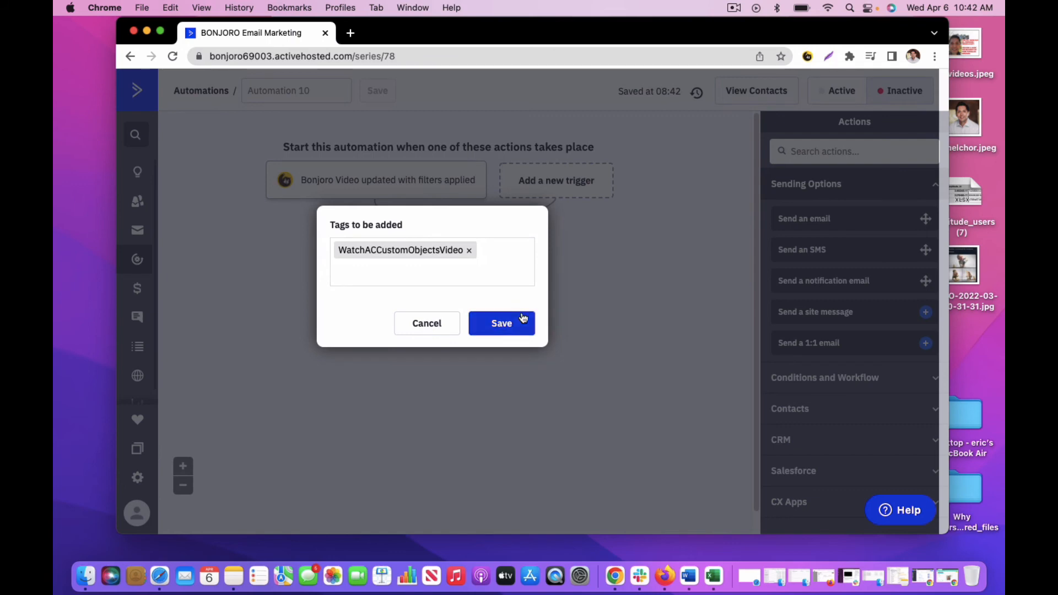
left_click(500, 325)
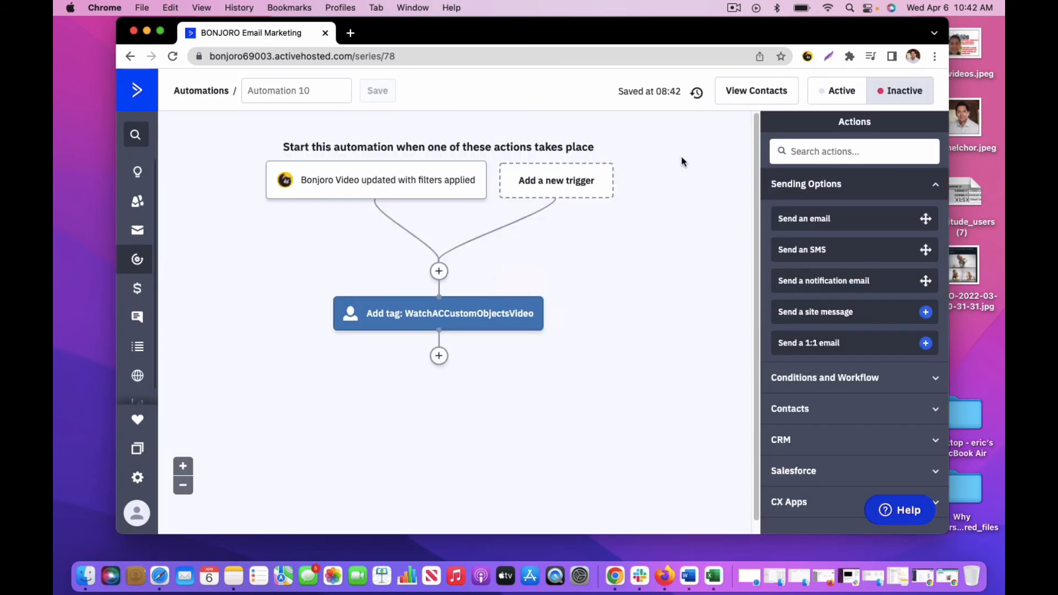
left_click(830, 93)
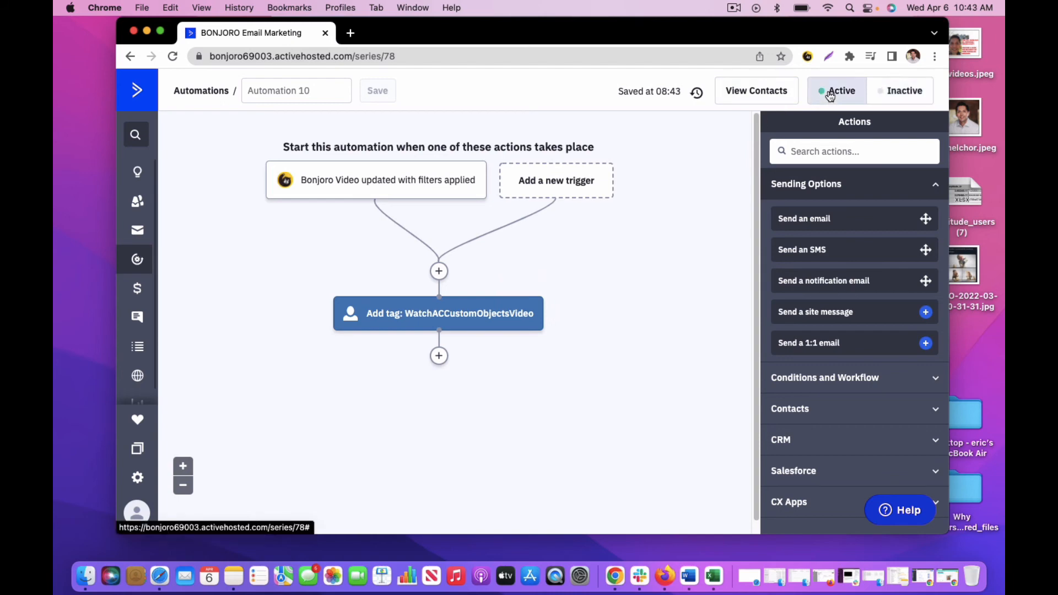